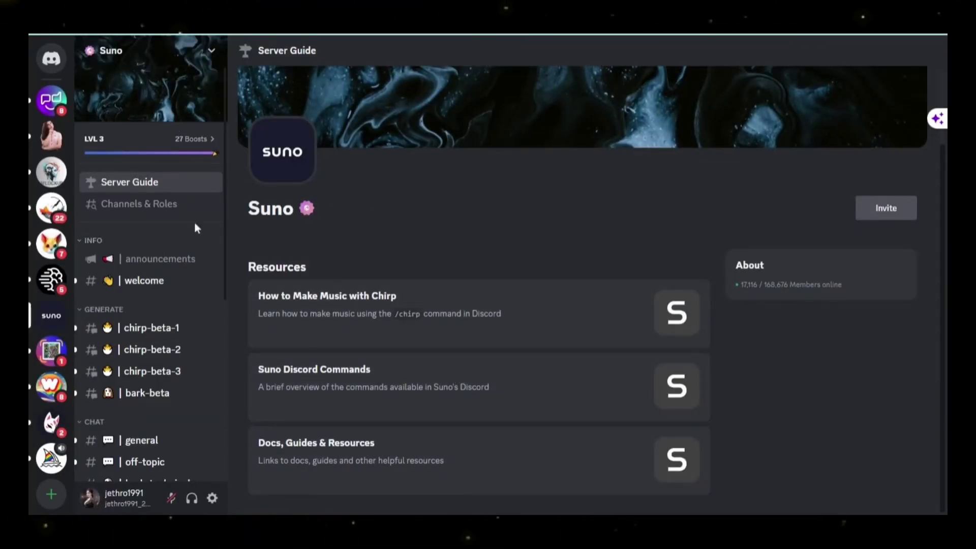
# Scroll through #chirp-beta-1's generated tracks and bring up the Suno Chirp Bot's options
pyautogui.scroll(-2, 198, 297)
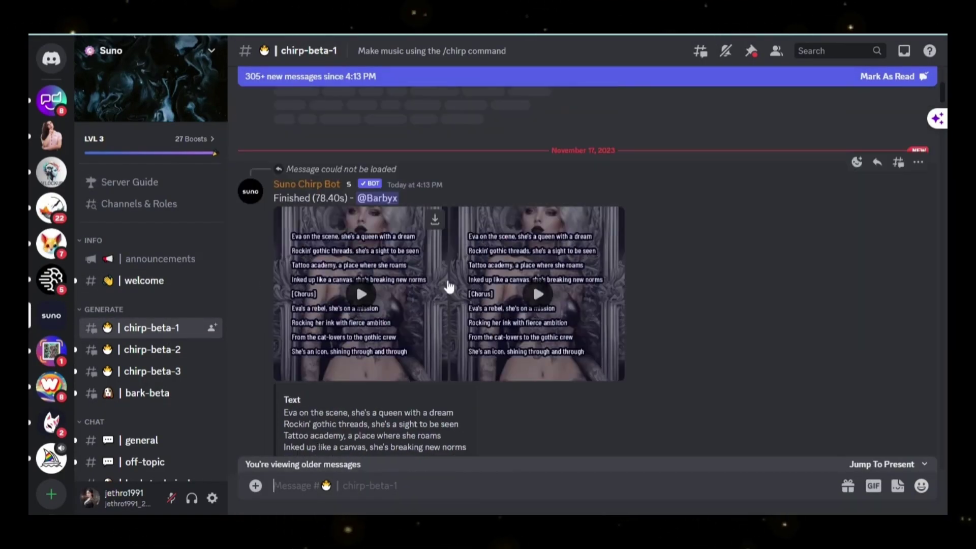
pyautogui.scroll(-3, 414, 252)
pyautogui.scroll(-5, 583, 290)
pyautogui.scroll(-6, 583, 283)
pyautogui.scroll(-3, 447, 288)
pyautogui.scroll(-6, 447, 288)
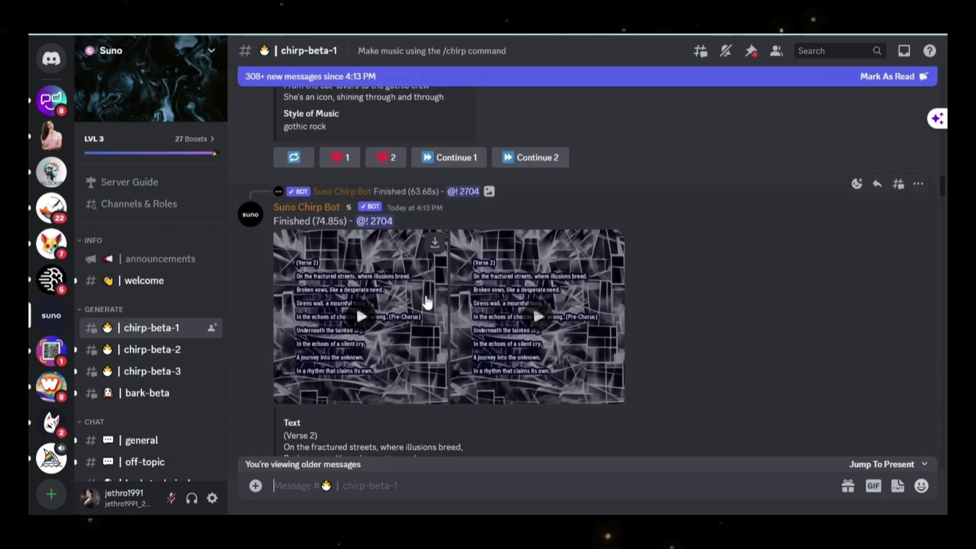
pyautogui.scroll(-1, 289, 264)
pyautogui.rightClick(246, 148)
# Open the Suno Chirp Bot profile and authorize the app for the AI Hustler server
pyautogui.click(267, 162)
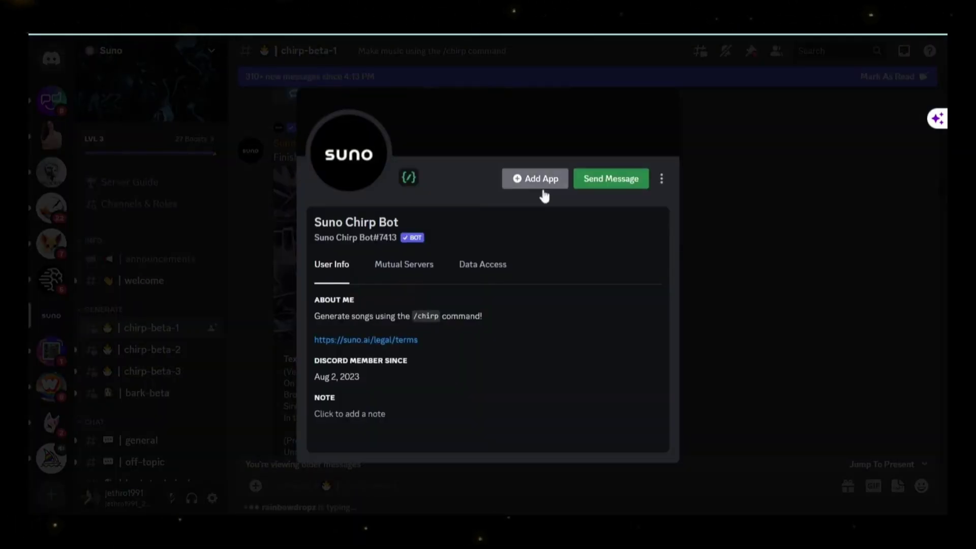
pyautogui.click(528, 181)
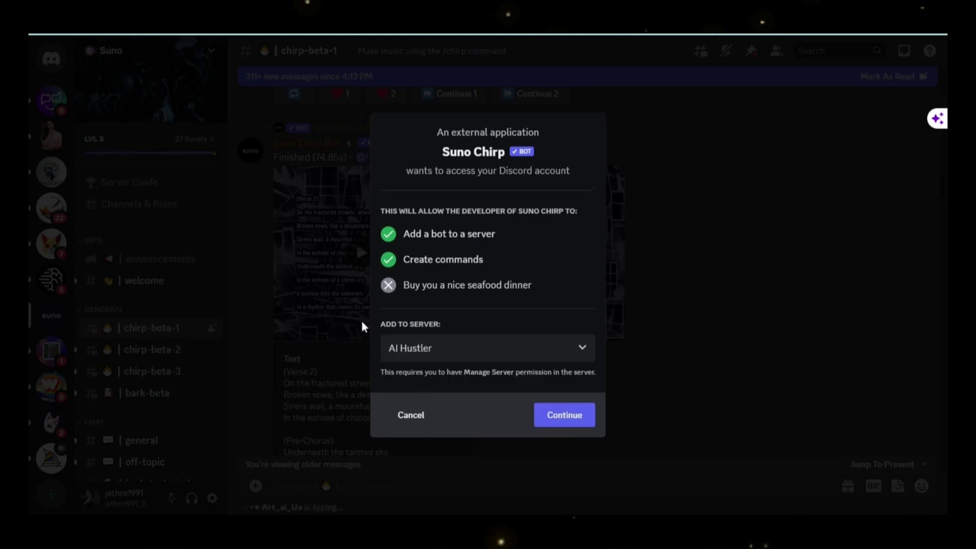
pyautogui.click(556, 429)
pyautogui.click(569, 463)
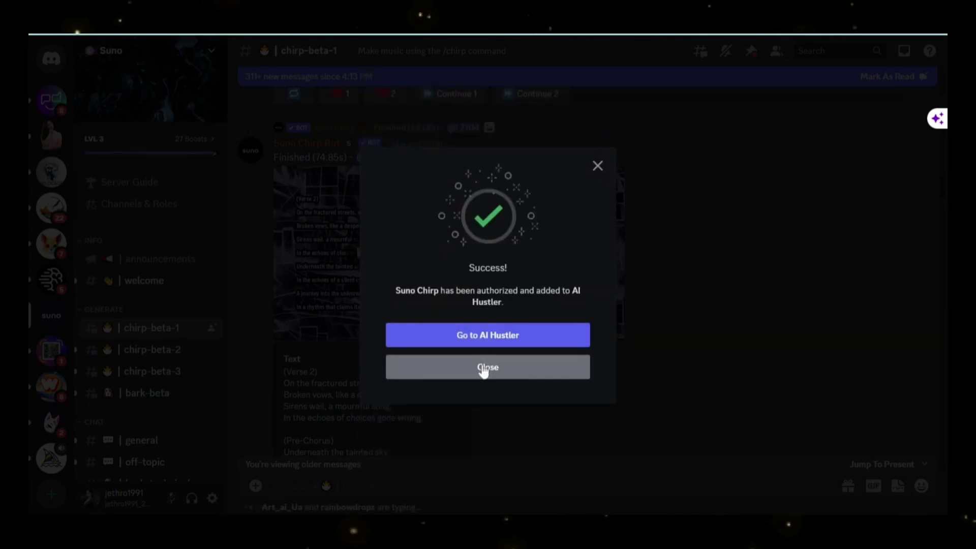
pyautogui.click(500, 362)
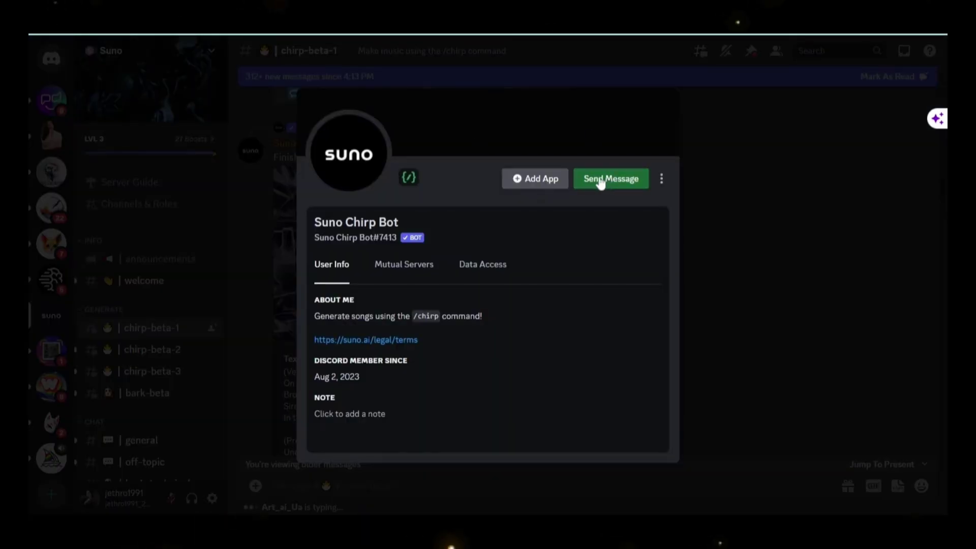
# Start a /chirp command in a direct message with the bot
pyautogui.click(600, 180)
pyautogui.write('/chir')
pyautogui.click(295, 444)
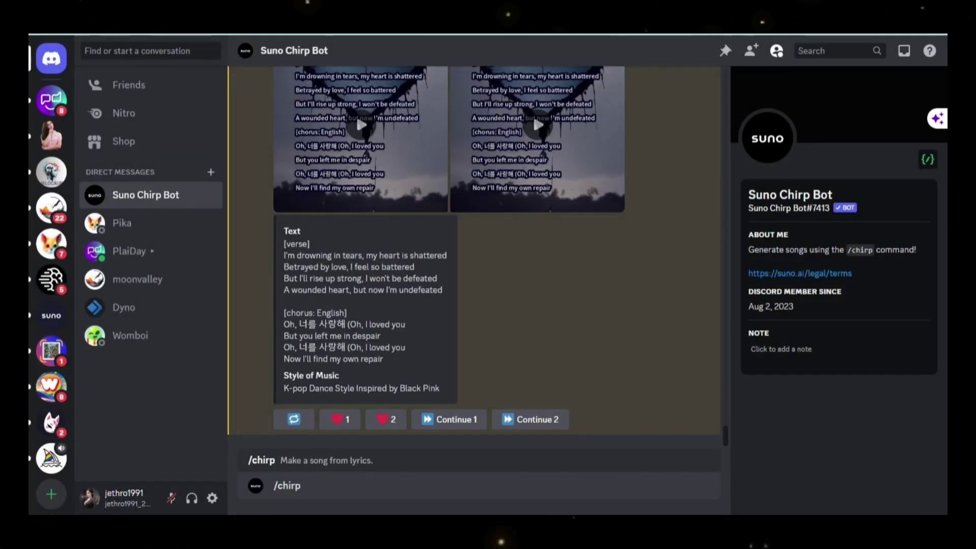
# Run /chirp and replace the music style with 'Hiphop Dance' in the form
pyautogui.press('Return')
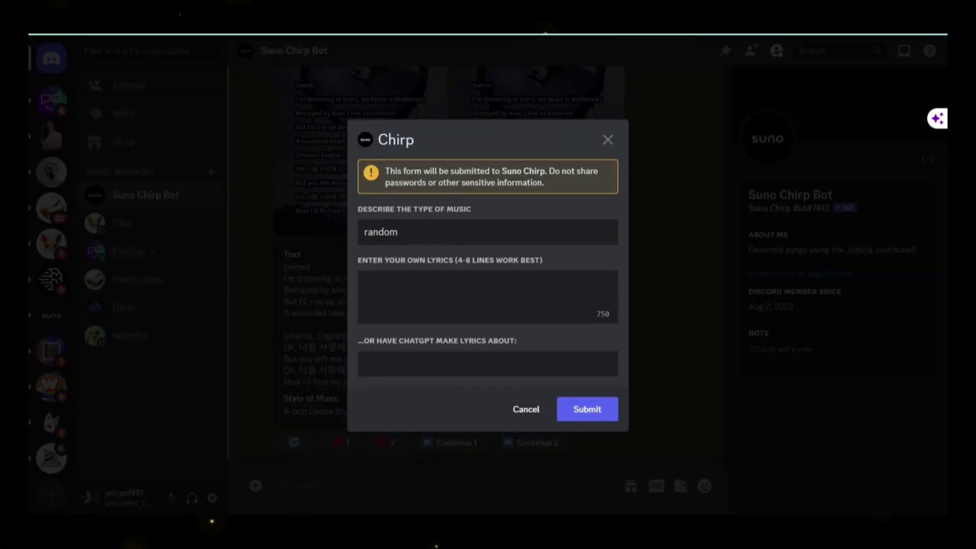
pyautogui.moveTo(399, 231); pyautogui.dragTo(313, 230)
pyautogui.write('Hiphop Dance')
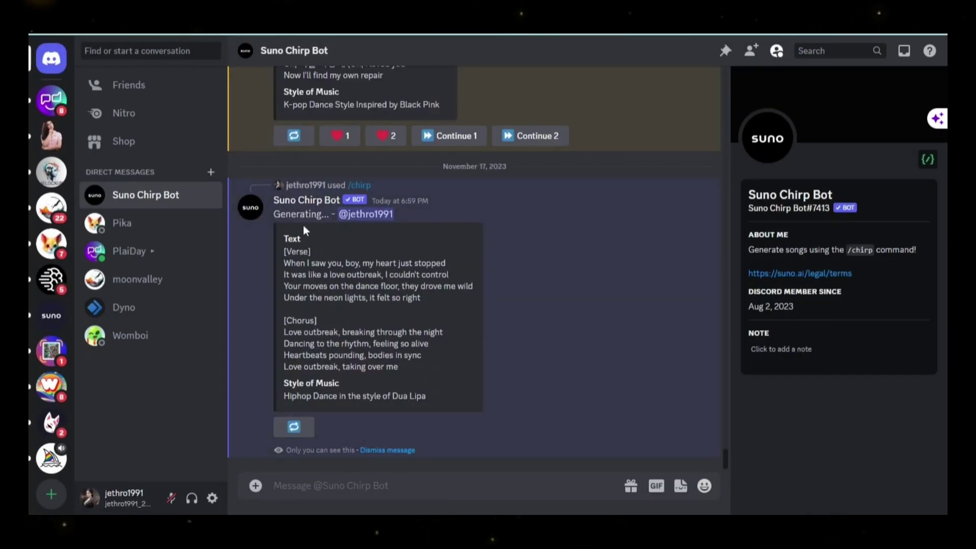
# Play the finished Love Outbreak song's video preview, then close it
pyautogui.click(350, 286)
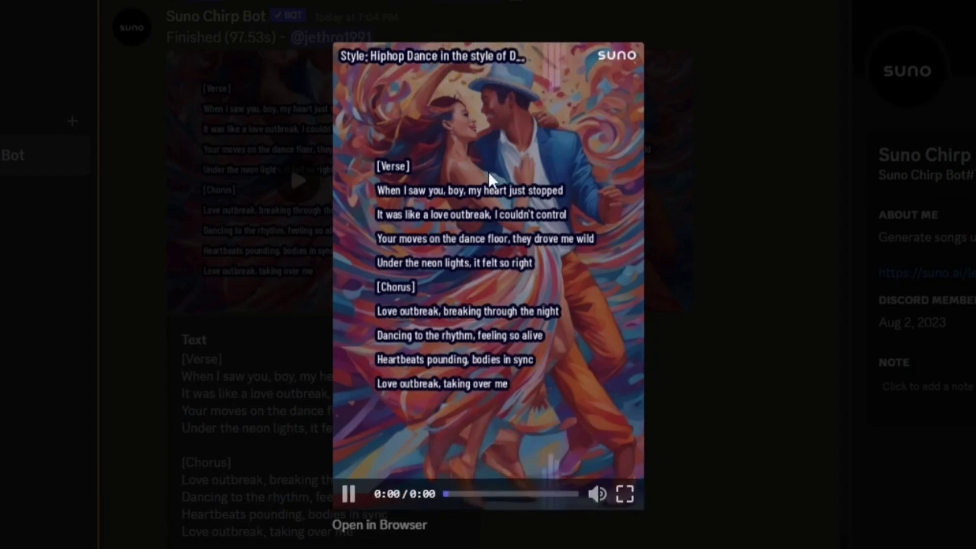
pyautogui.press('Escape')
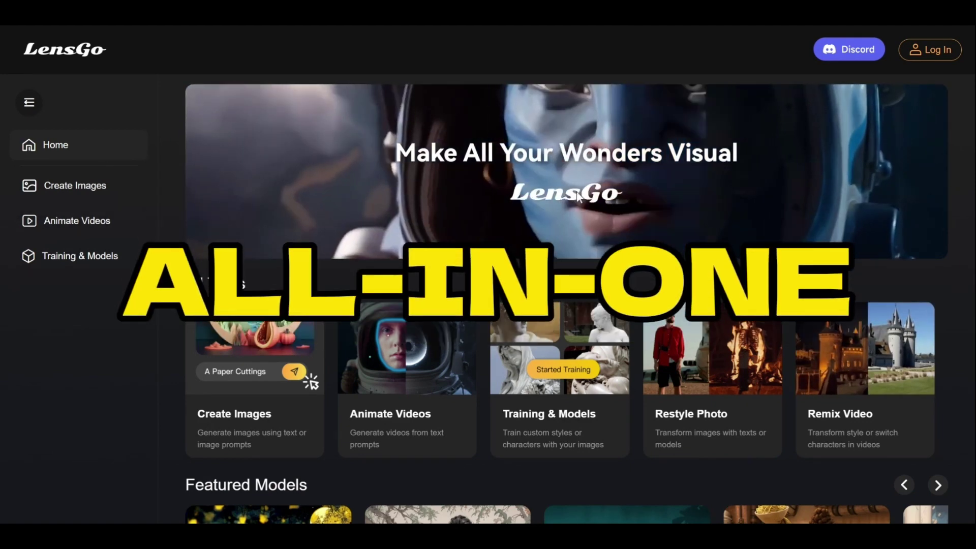
# Scroll down the LensGo home page to browse its image and video tools
pyautogui.scroll(-1, 569, 169)
pyautogui.scroll(-1, 639, 167)
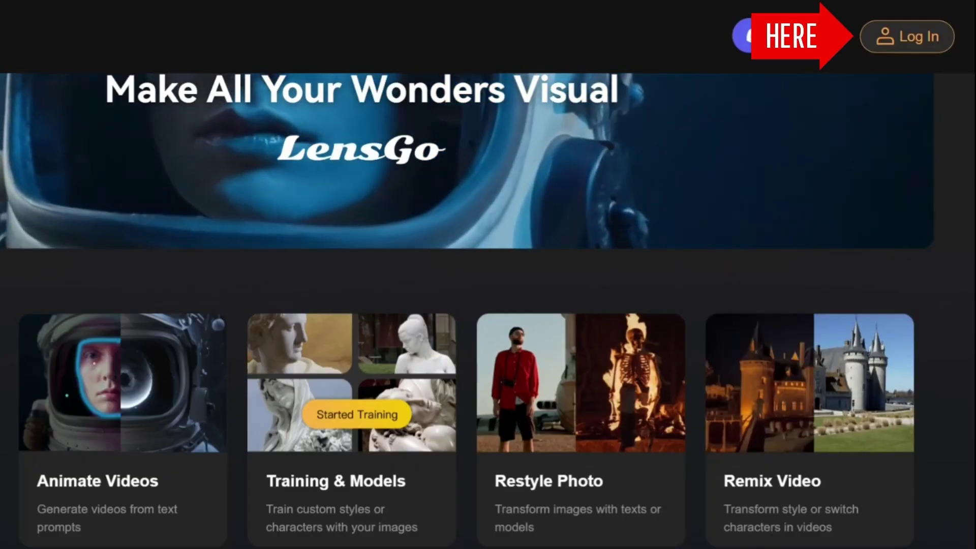
# Sign in to LensGo and finish setting up the new student profile
pyautogui.click(929, 49)
pyautogui.write('DemoAiHustle')
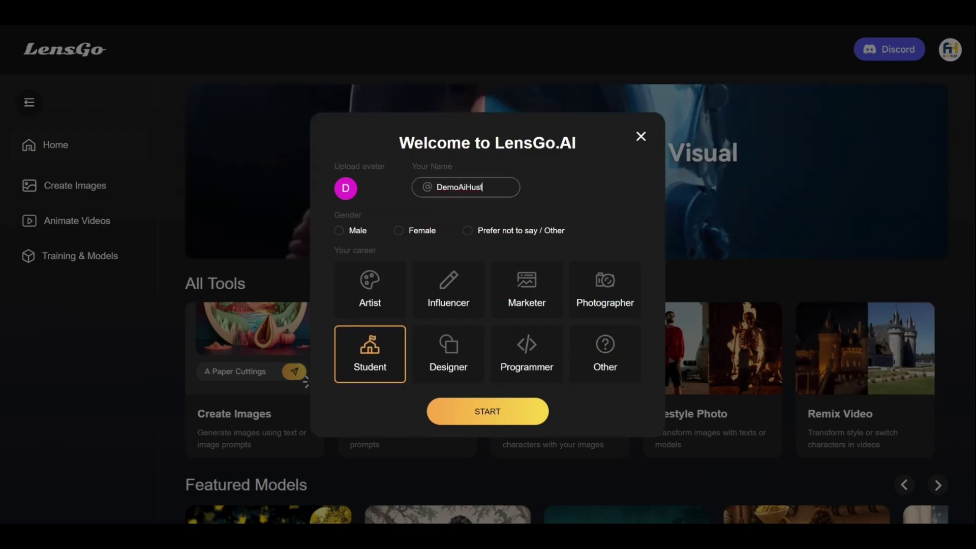
pyautogui.click(487, 411)
pyautogui.scroll(-1, 398, 190)
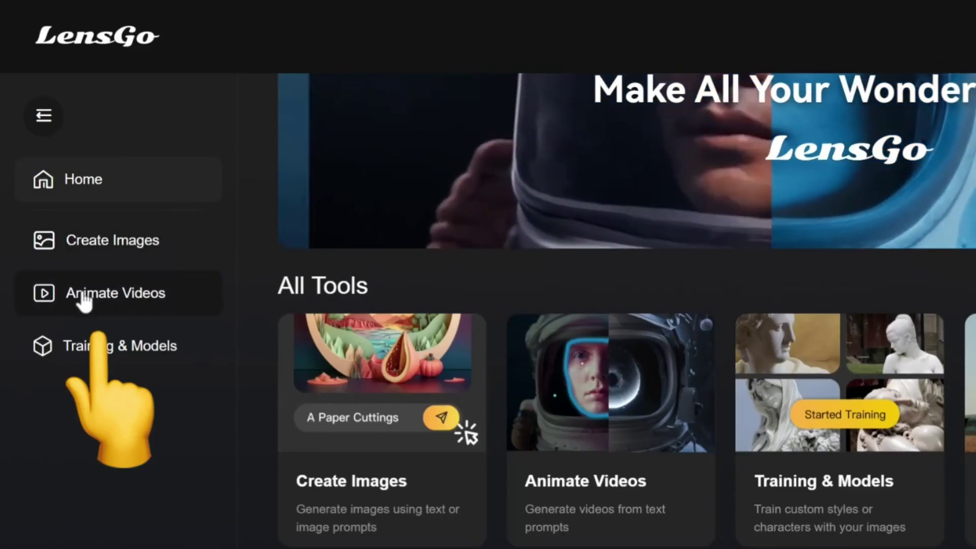
pyautogui.click(83, 299)
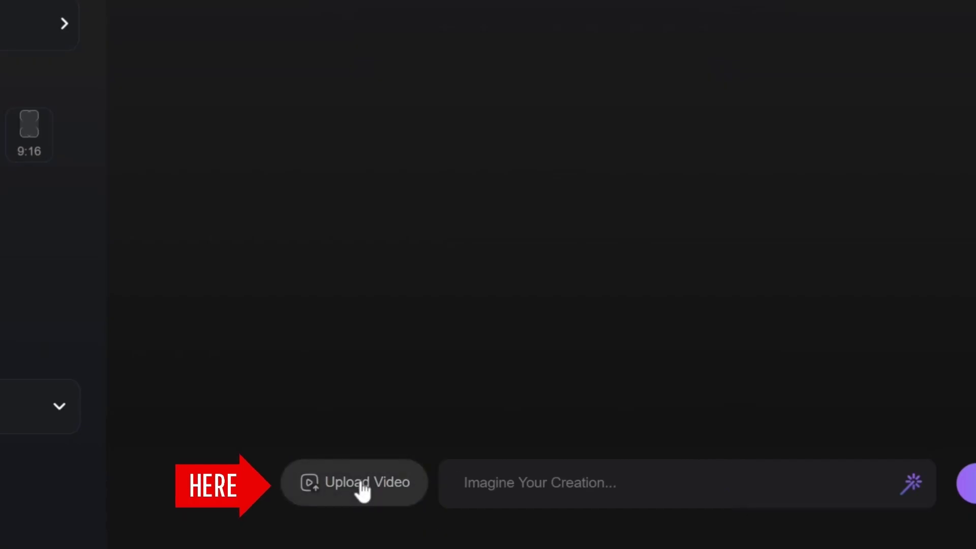
# Upload Clip1.mp4 from the Sample Video folder as the source video
pyautogui.click(367, 483)
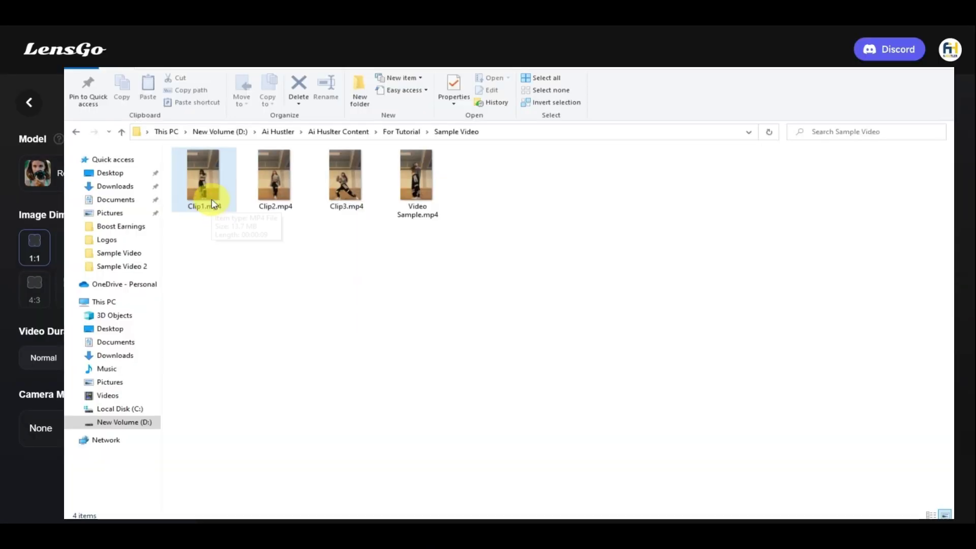
pyautogui.doubleClick(212, 196)
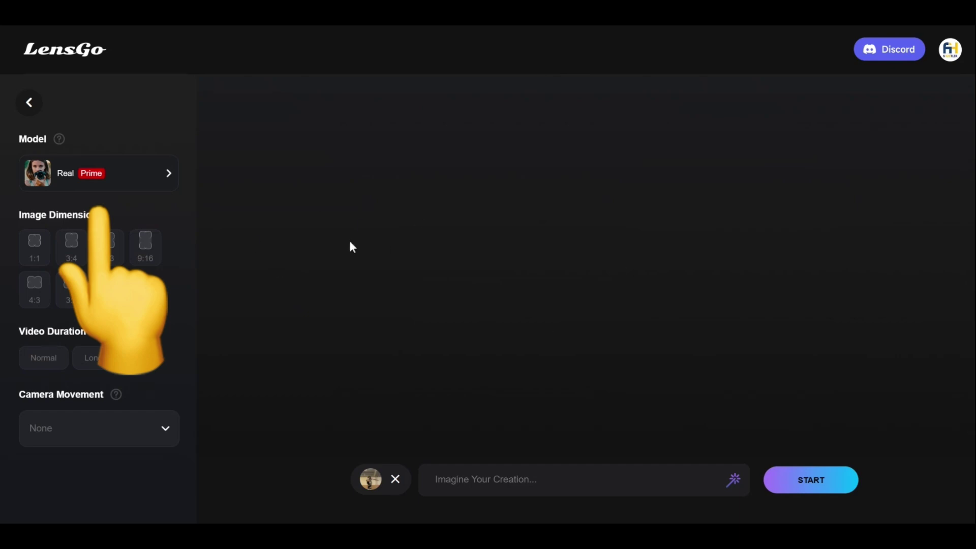
# Open the Model selector and browse the Core and Featured style models
pyautogui.click(158, 175)
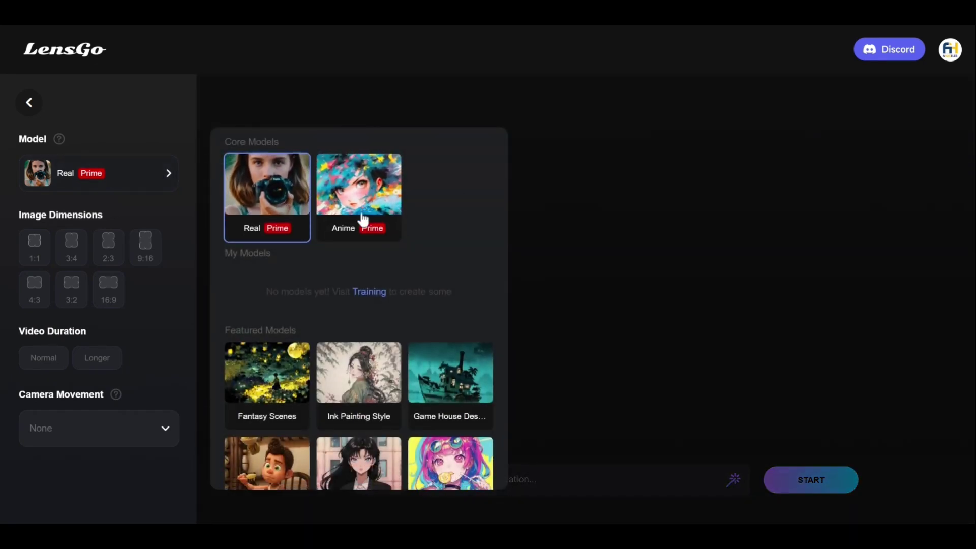
pyautogui.scroll(-2, 361, 218)
pyautogui.scroll(-3, 364, 234)
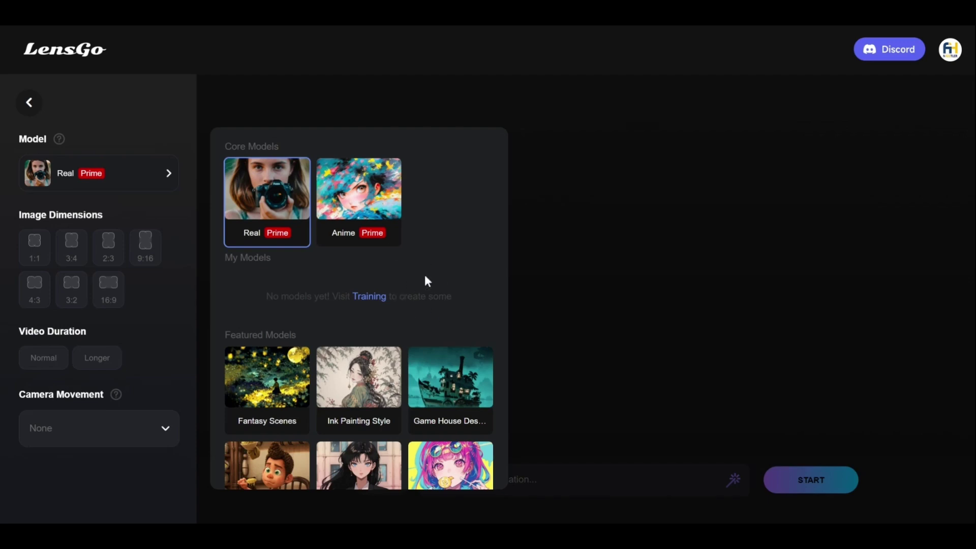
# Choose the Anime model and fill the prompt with Featured Prompt 2's cyborg text
pyautogui.click(349, 230)
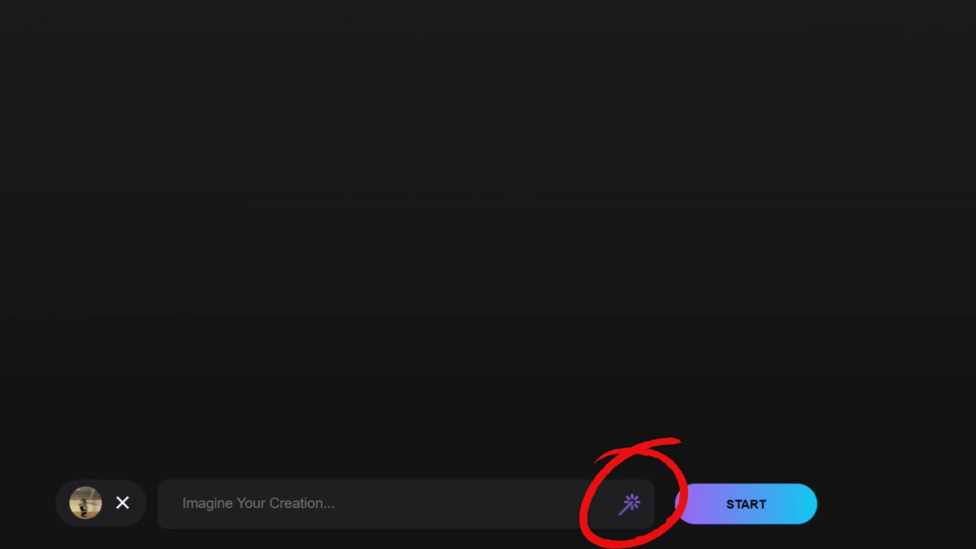
pyautogui.click(628, 504)
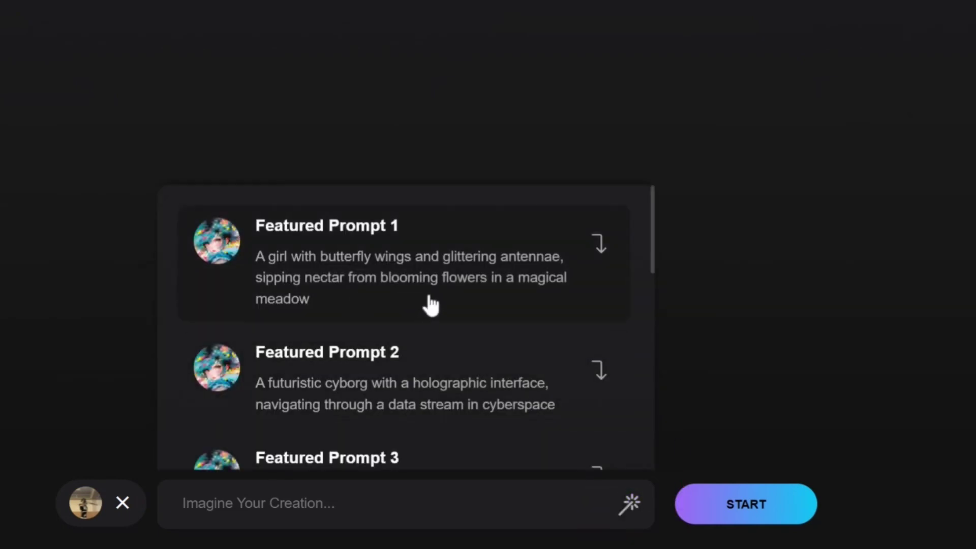
pyautogui.scroll(-2, 421, 316)
pyautogui.scroll(-4, 431, 322)
pyautogui.scroll(-4, 431, 326)
pyautogui.scroll(10, 433, 331)
pyautogui.click(349, 397)
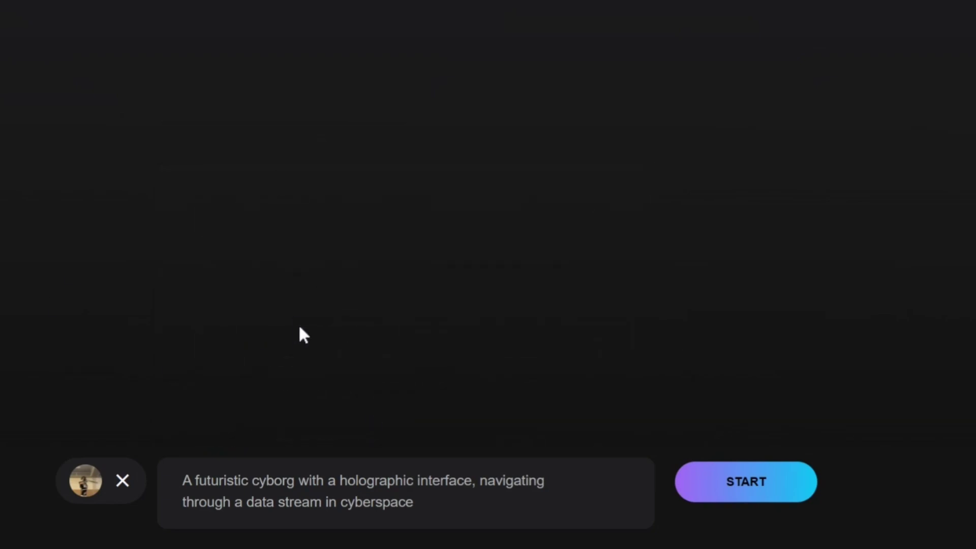
pyautogui.click(696, 484)
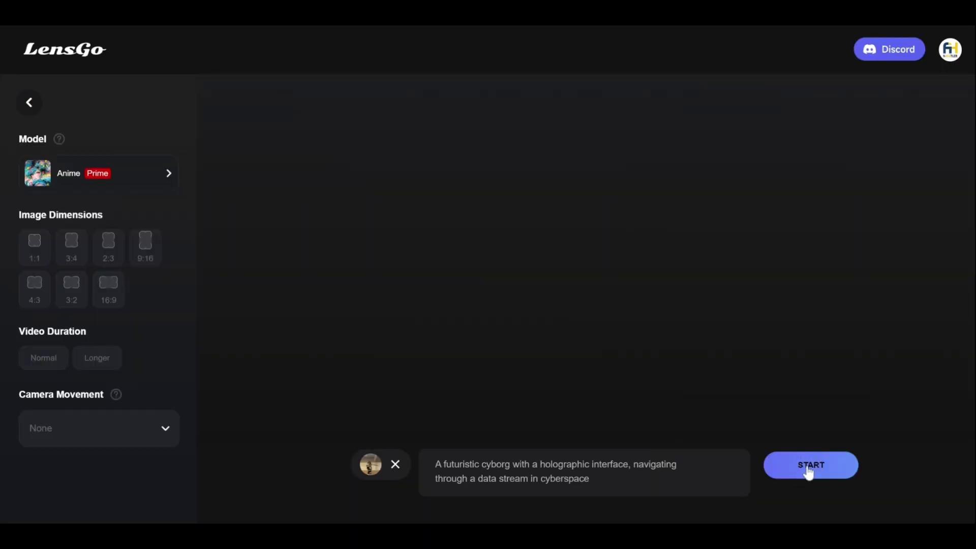
# Generate the anime cyborg video and play the finished result
pyautogui.click(808, 470)
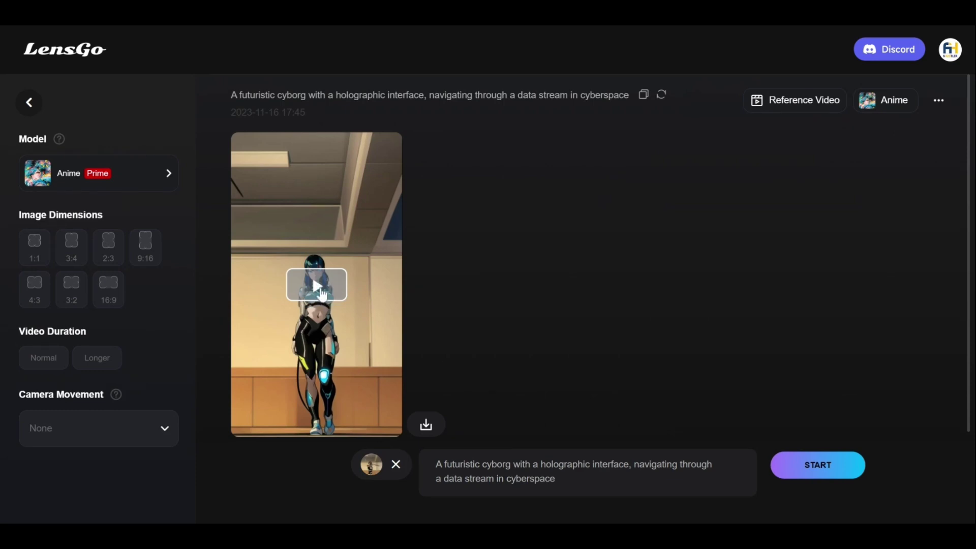
pyautogui.click(322, 295)
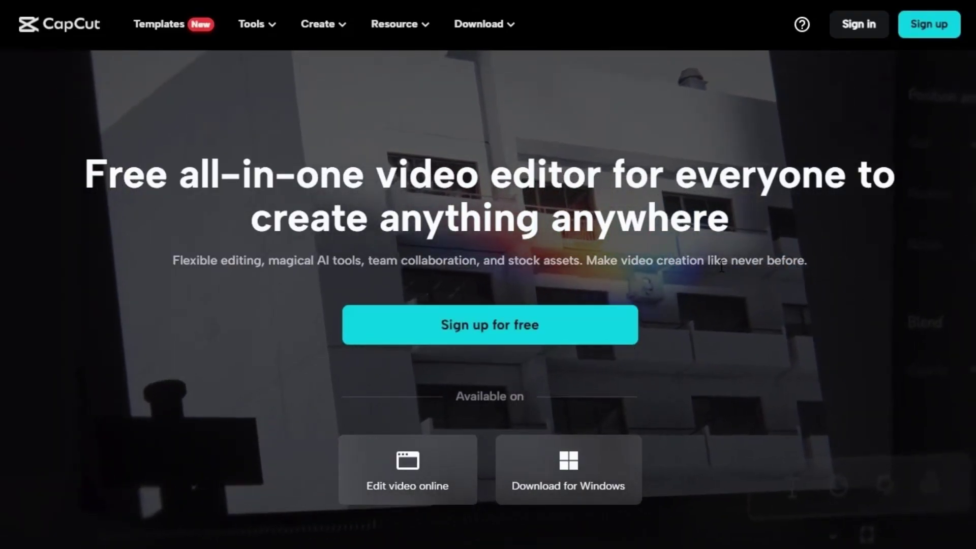
# Scroll through the CapCut home screen's list of 165 existing projects
pyautogui.scroll(-3, 721, 266)
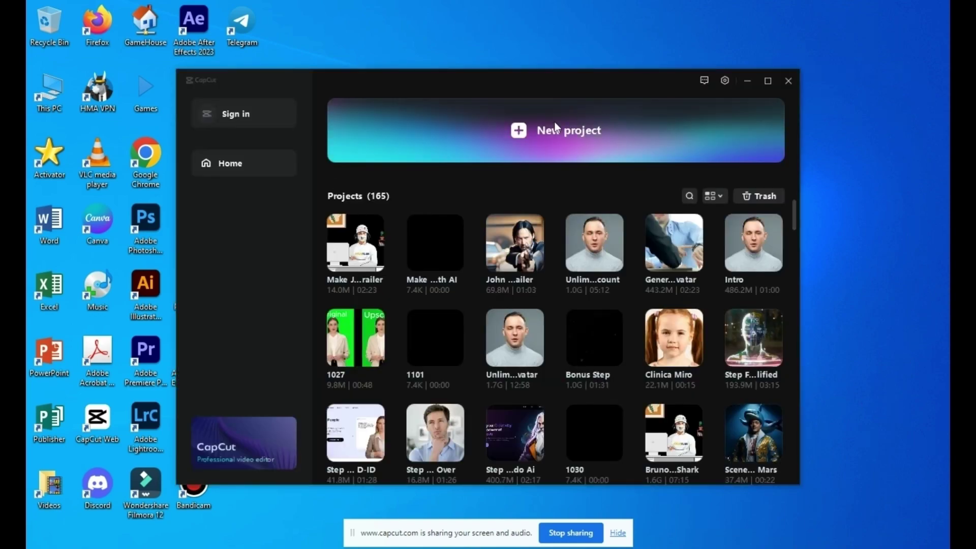
# Start a new CapCut project and import the dance clips and chirp song into Media
pyautogui.click(553, 124)
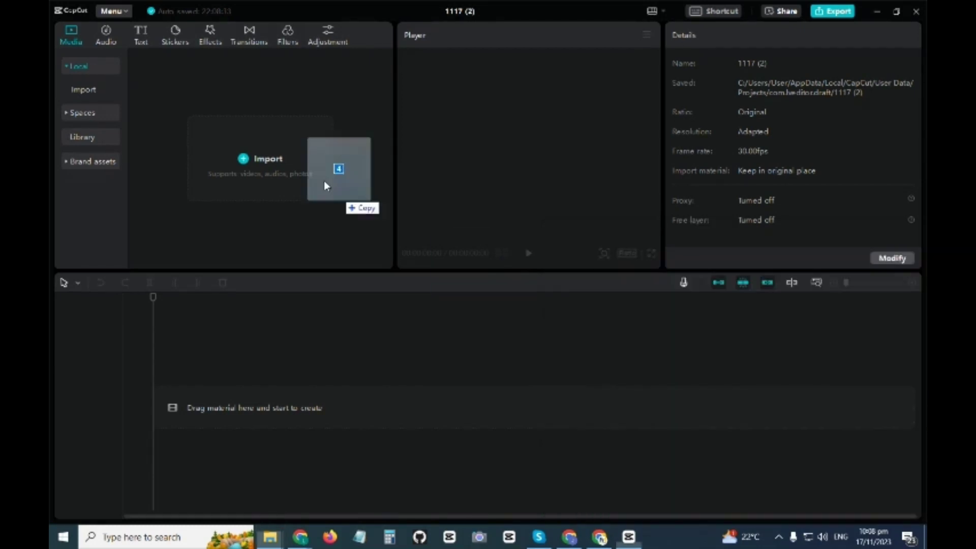
pyautogui.moveTo(702, 439); pyautogui.dragTo(276, 205)
pyautogui.click(372, 222)
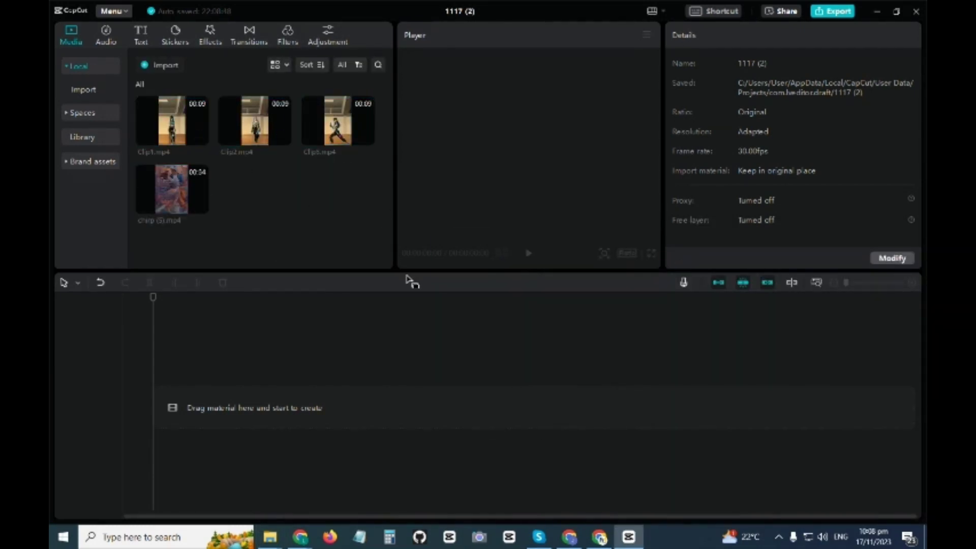
# Place Clip1–3 on the timeline and merge them into one compound clip
pyautogui.click(166, 131)
pyautogui.hotkey('ctrl', 'a')
pyautogui.moveTo(168, 124); pyautogui.dragTo(175, 410)
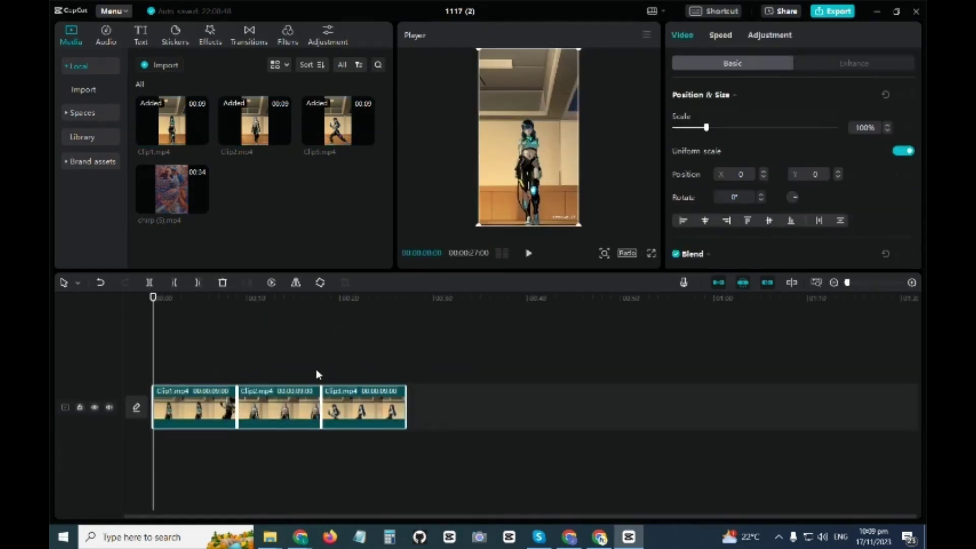
pyautogui.click(277, 351)
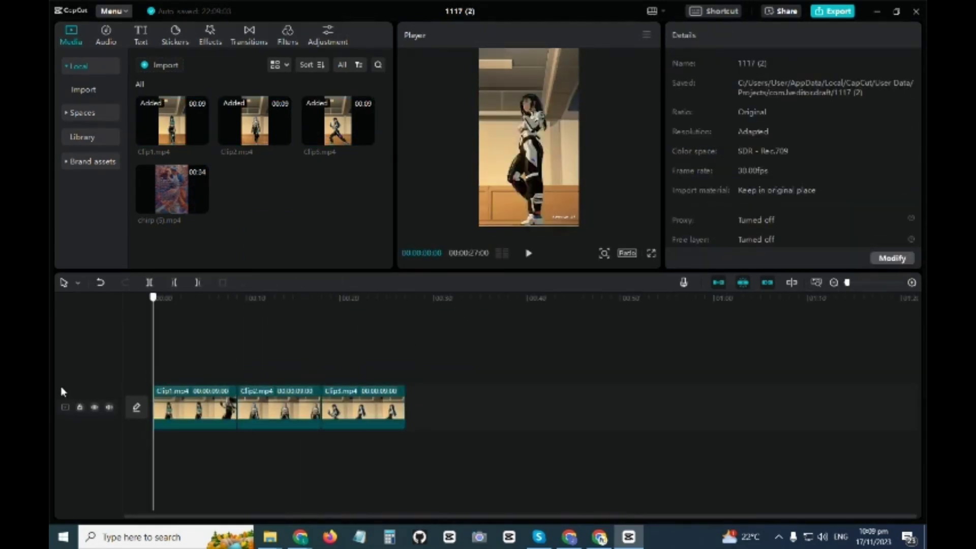
pyautogui.hotkey('ctrl', 'a')
pyautogui.rightClick(355, 413)
pyautogui.click(403, 353)
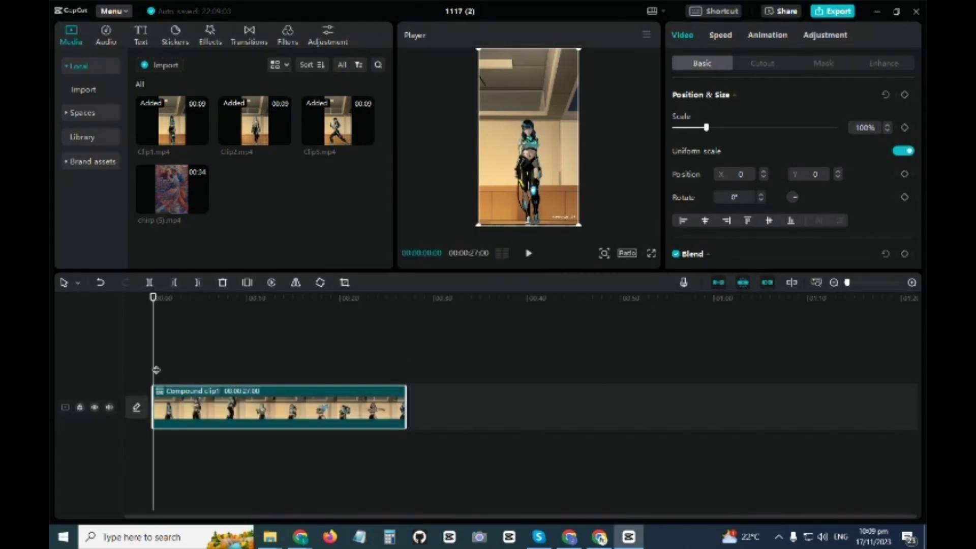
# Add the chirp clip above the dance clip, extract its audio, and set the ratio to 9:16
pyautogui.moveTo(188, 184)
pyautogui.mouseDown()
pyautogui.moveTo(212, 344)
pyautogui.moveTo(153, 374)
pyautogui.mouseUp()
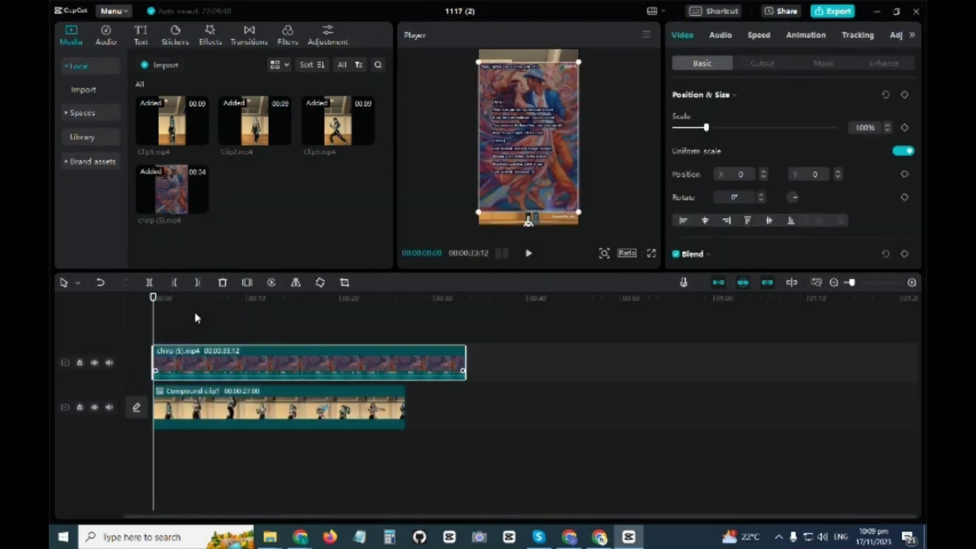
pyautogui.rightClick(256, 362)
pyautogui.click(305, 426)
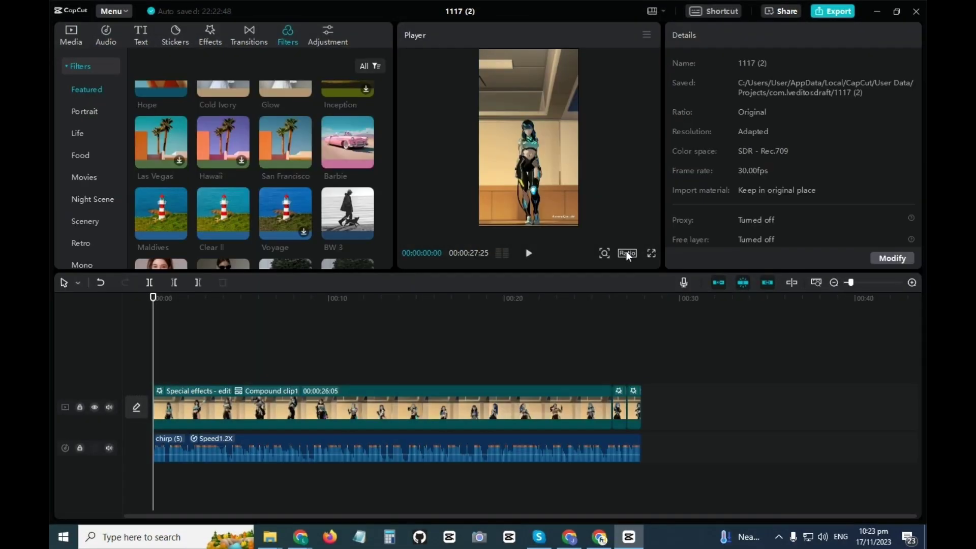
pyautogui.click(626, 252)
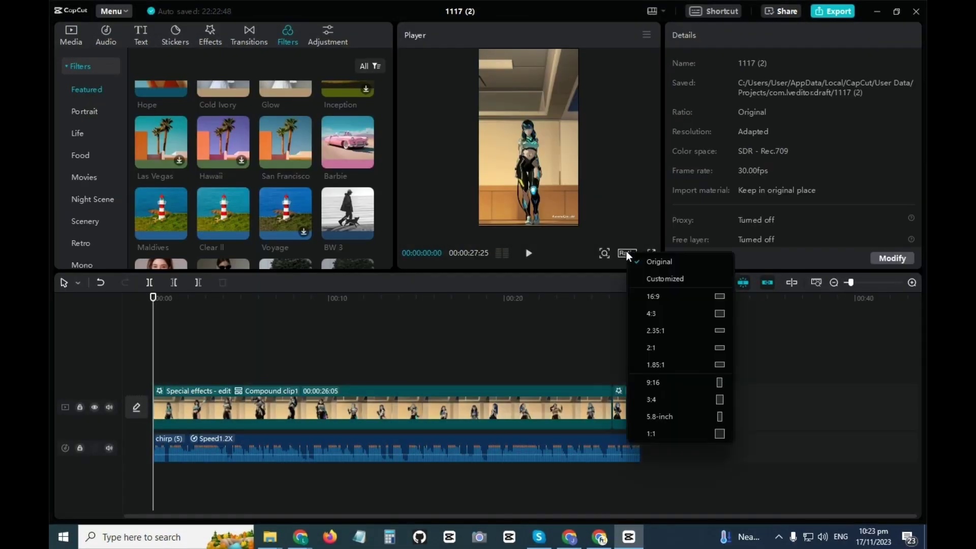
pyautogui.click(660, 388)
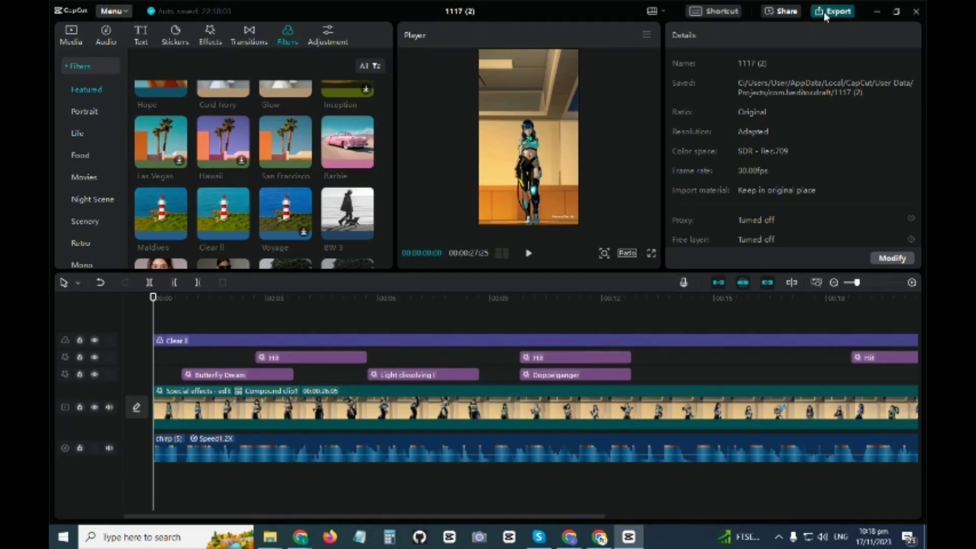
# Export 'Sample Video Final' at 1080P, keeping the existing export folder
pyautogui.click(832, 11)
pyautogui.write('Sample Video Final')
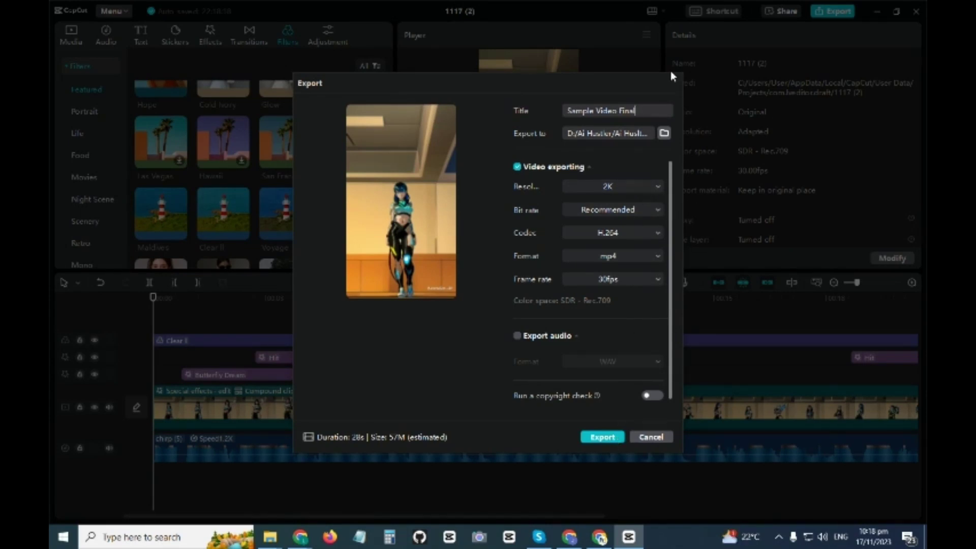
pyautogui.click(664, 133)
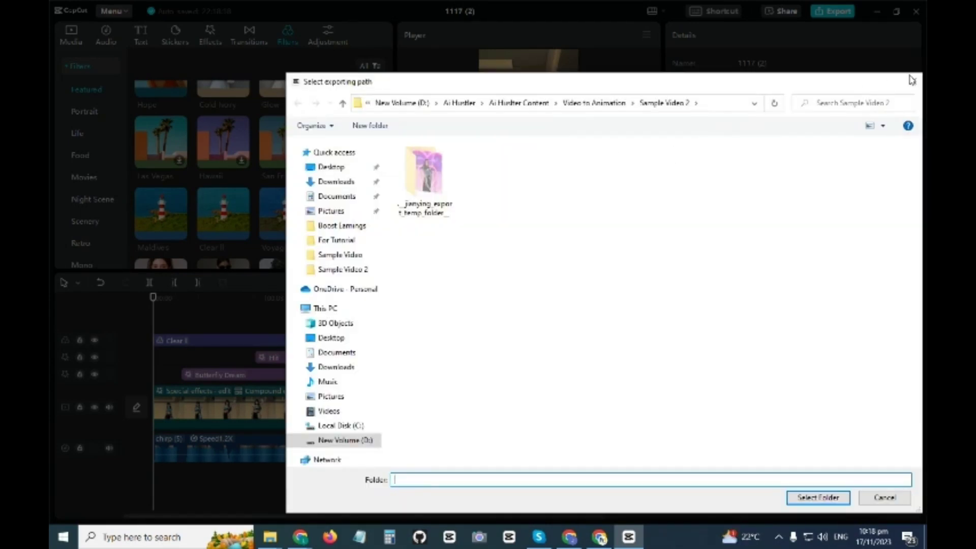
pyautogui.click(913, 82)
pyautogui.click(658, 187)
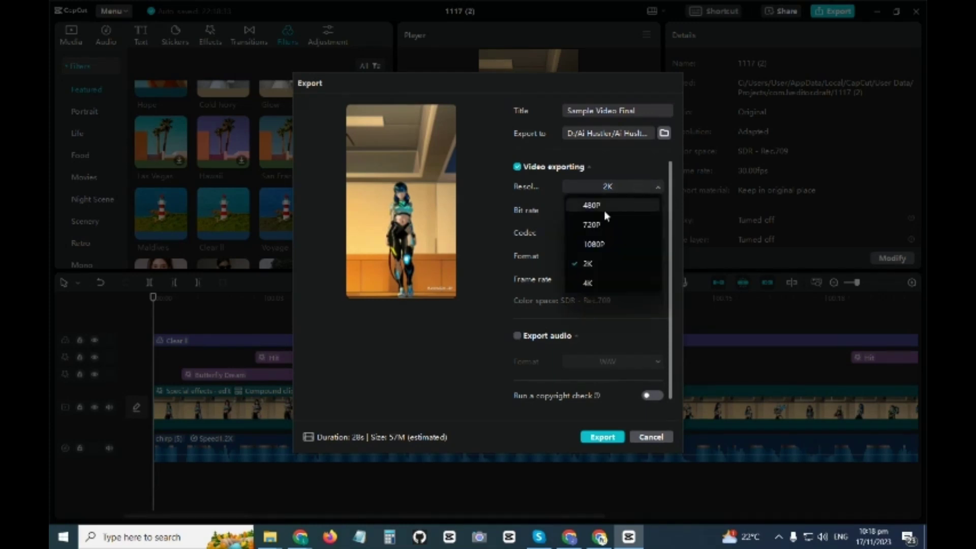
pyautogui.click(592, 245)
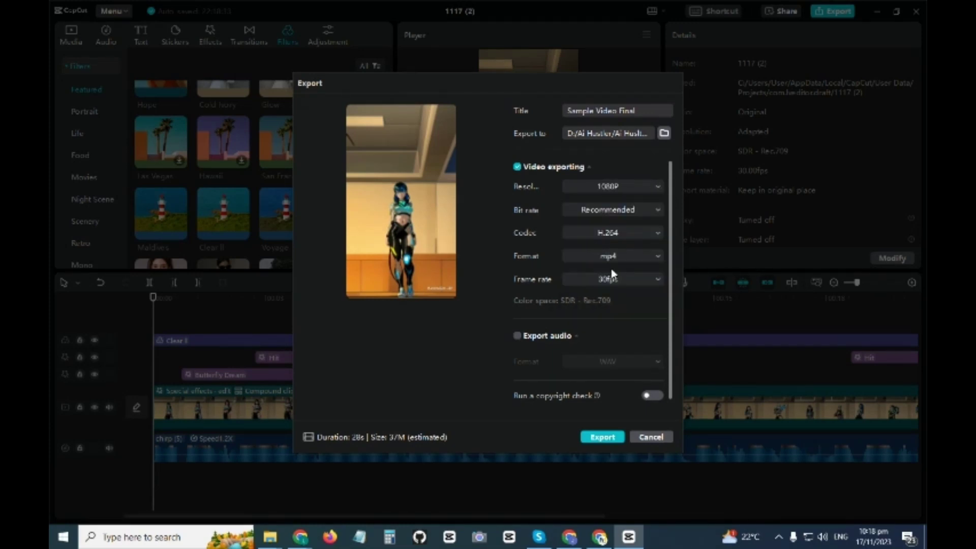
pyautogui.click(603, 438)
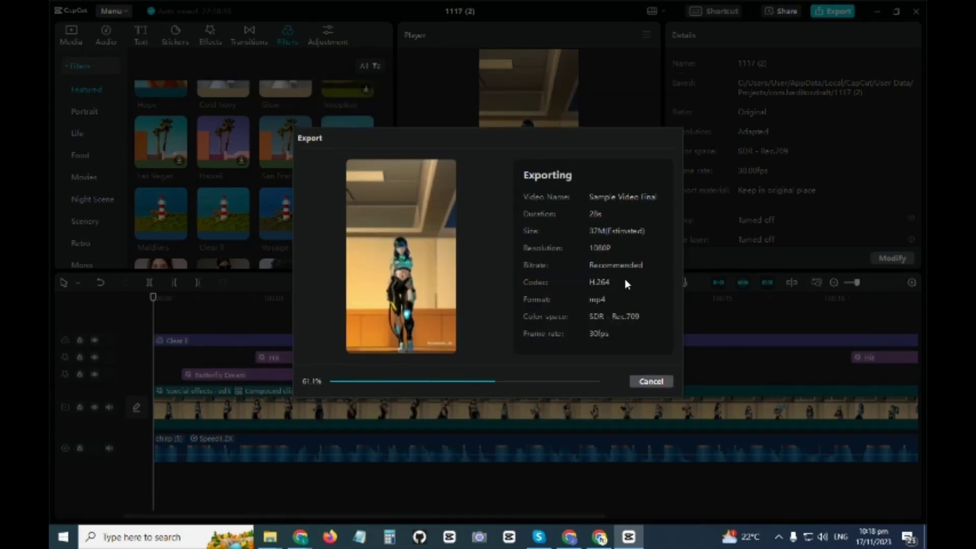